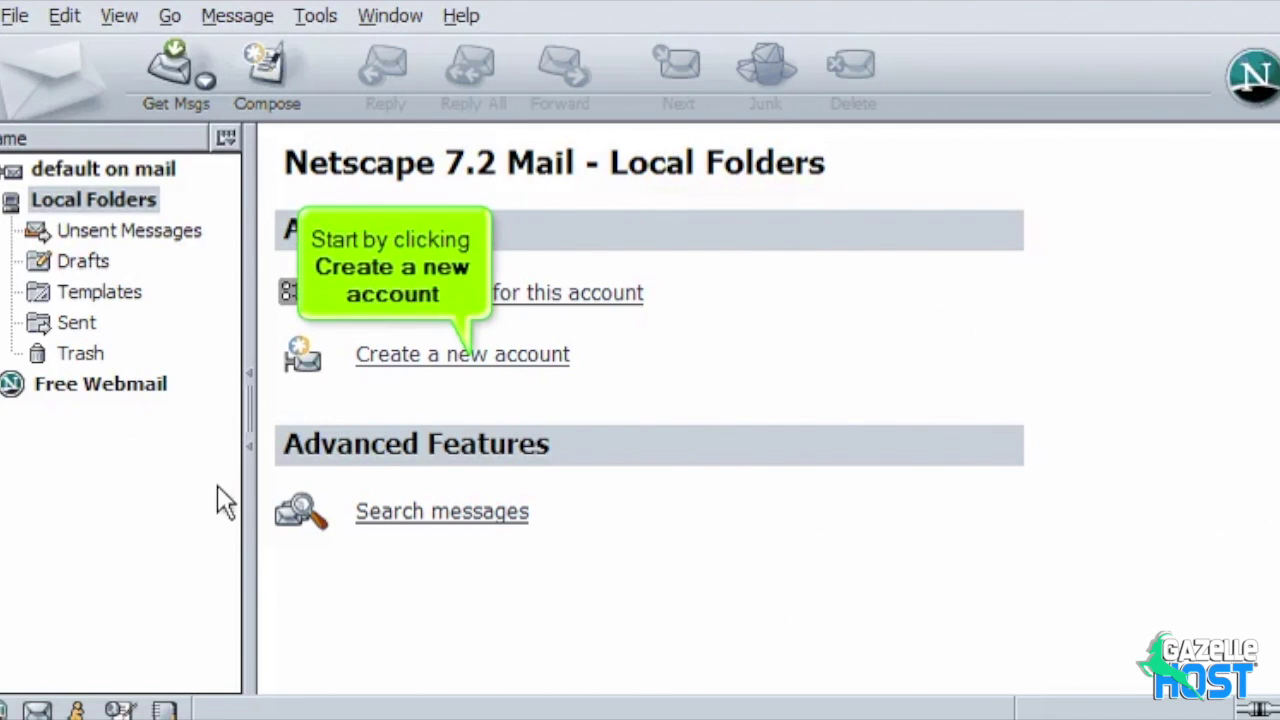
Step: Start a new email account and enter the sender's full name and e-mail address
click(494, 360)
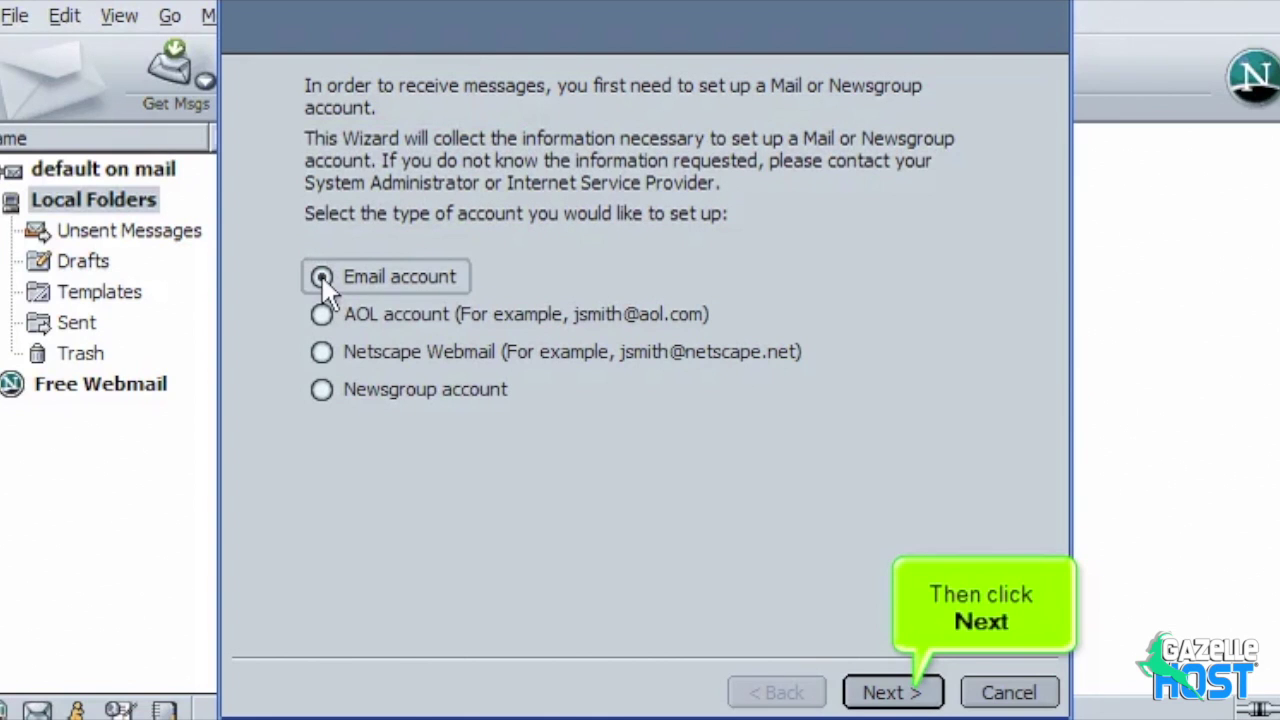
click(868, 692)
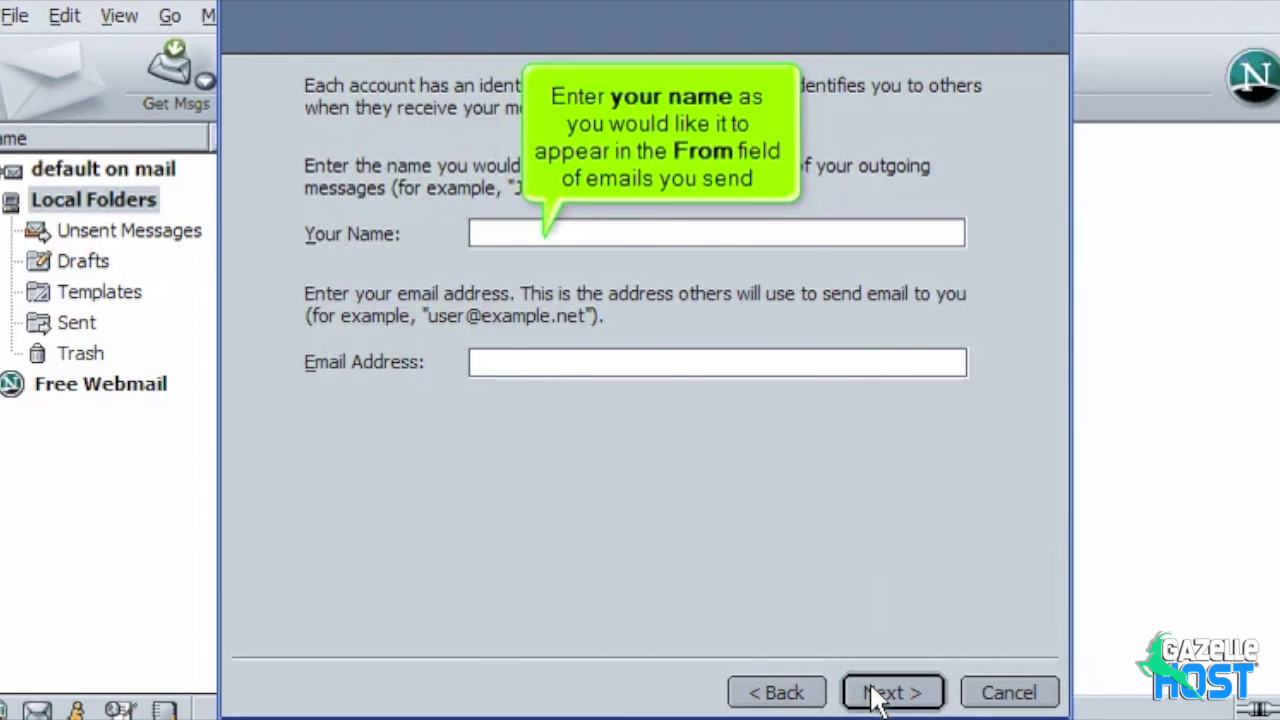
click(516, 243)
text(John Doe)
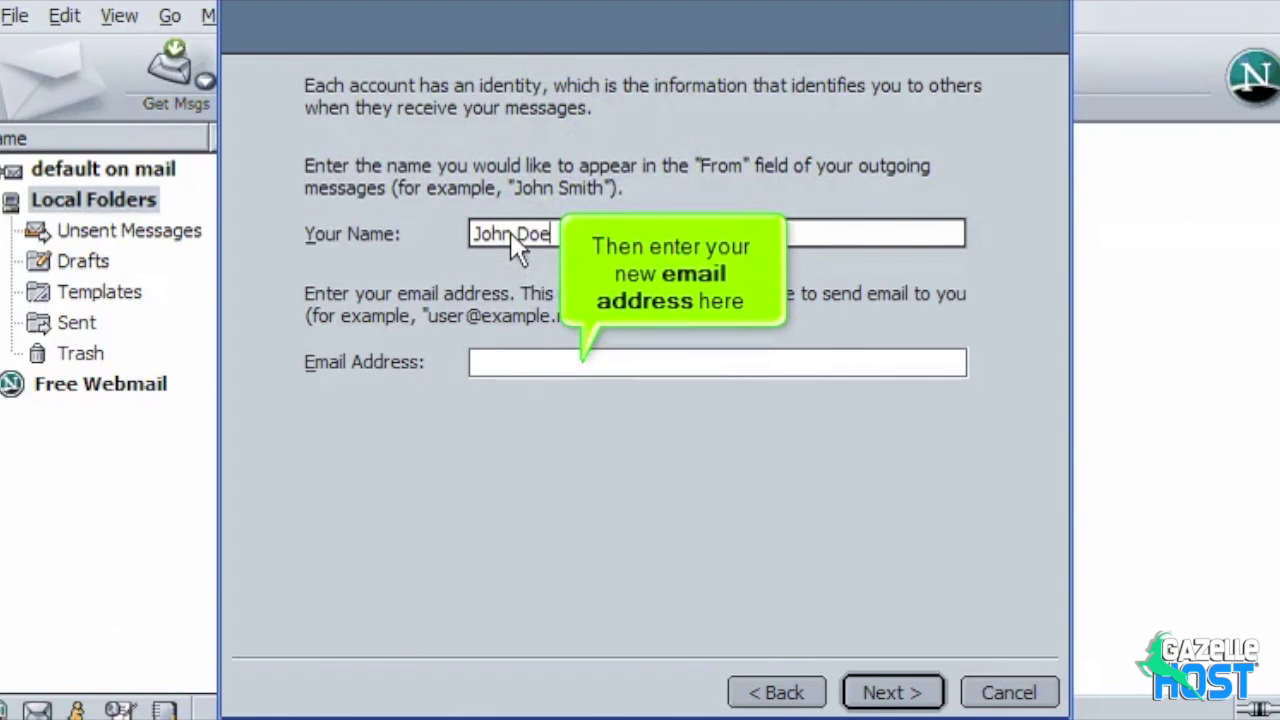
click(504, 362)
text(john@)
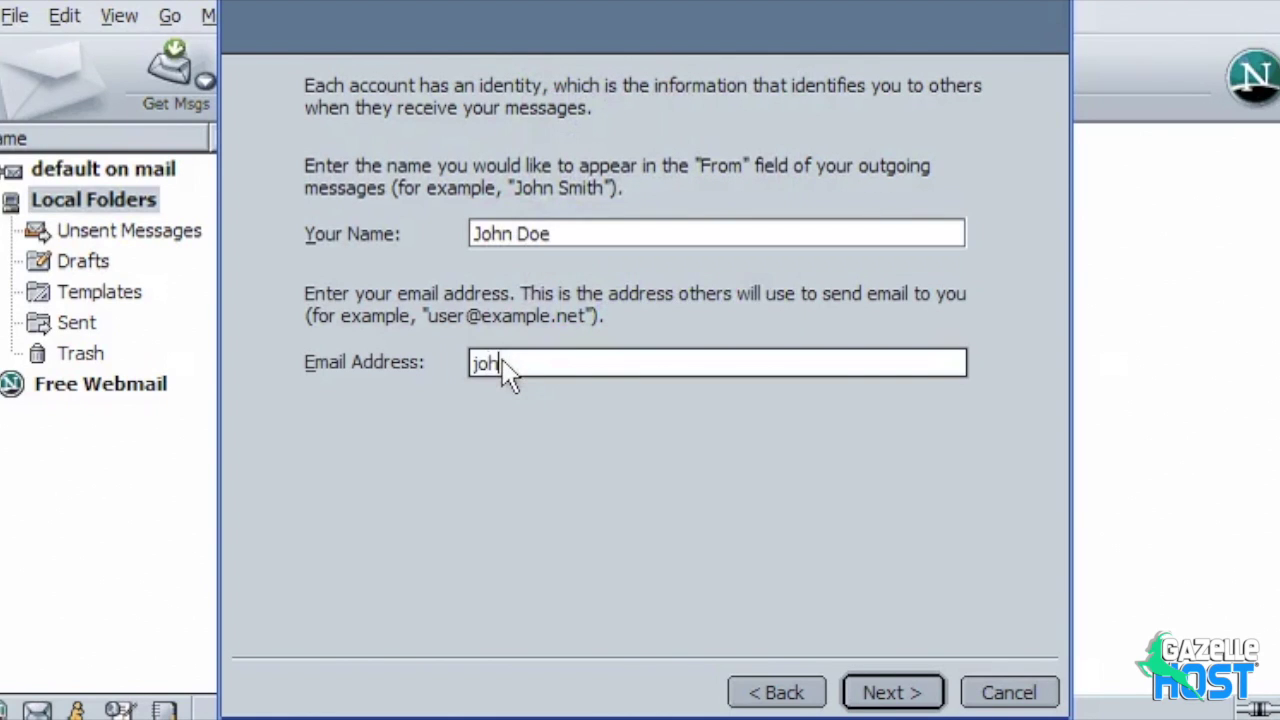
text(demo1234.com)
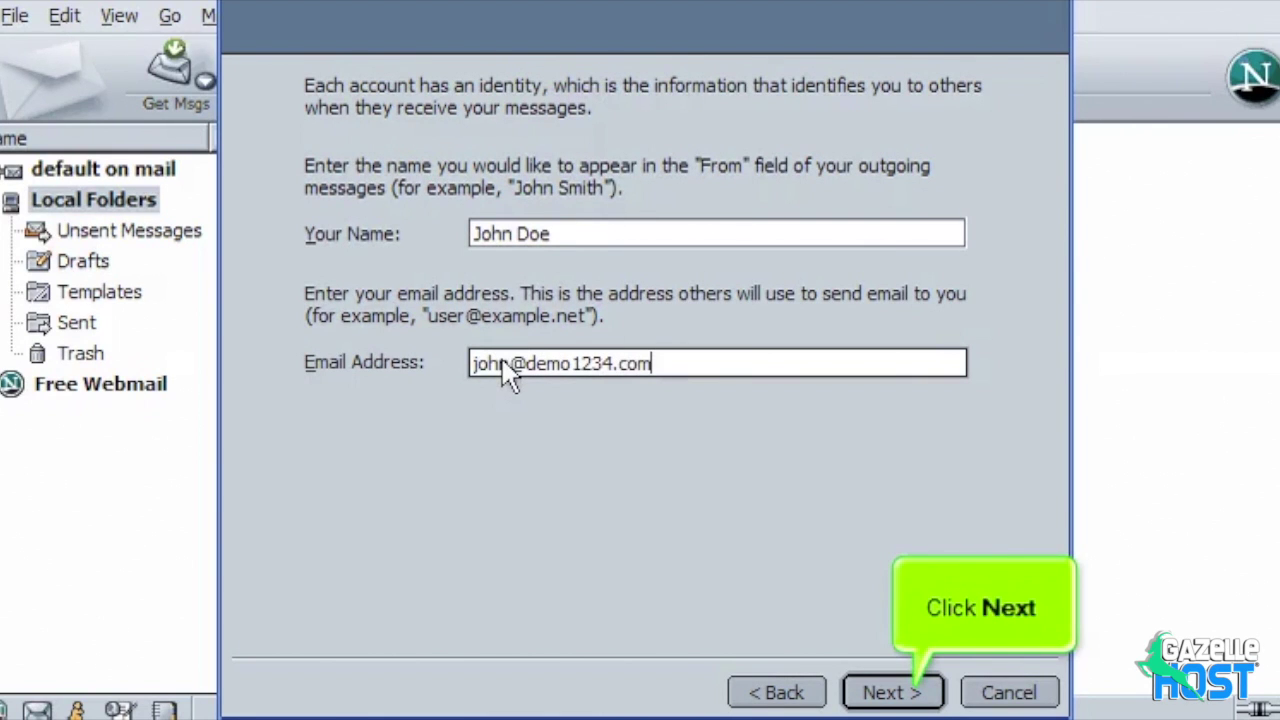
click(870, 694)
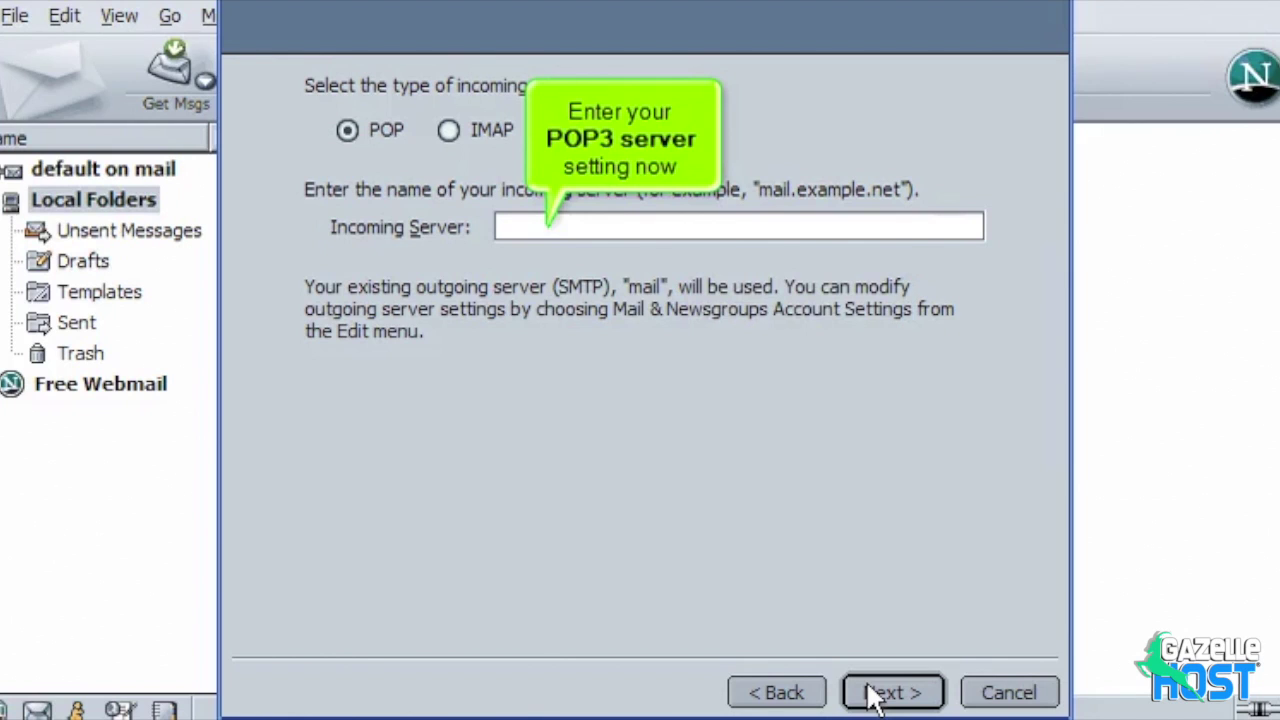
Step: Enter mail.demo1234.com as the POP incoming server
click(527, 237)
text(mail.demo1234.com)
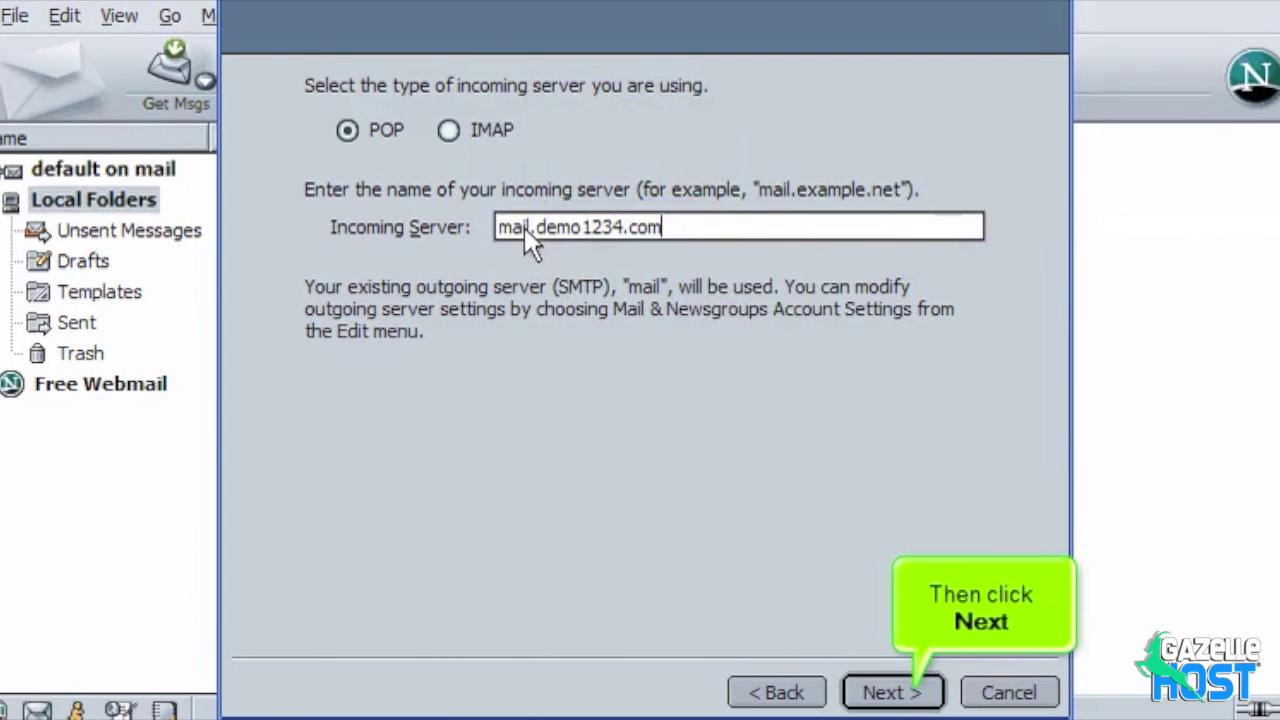
click(873, 696)
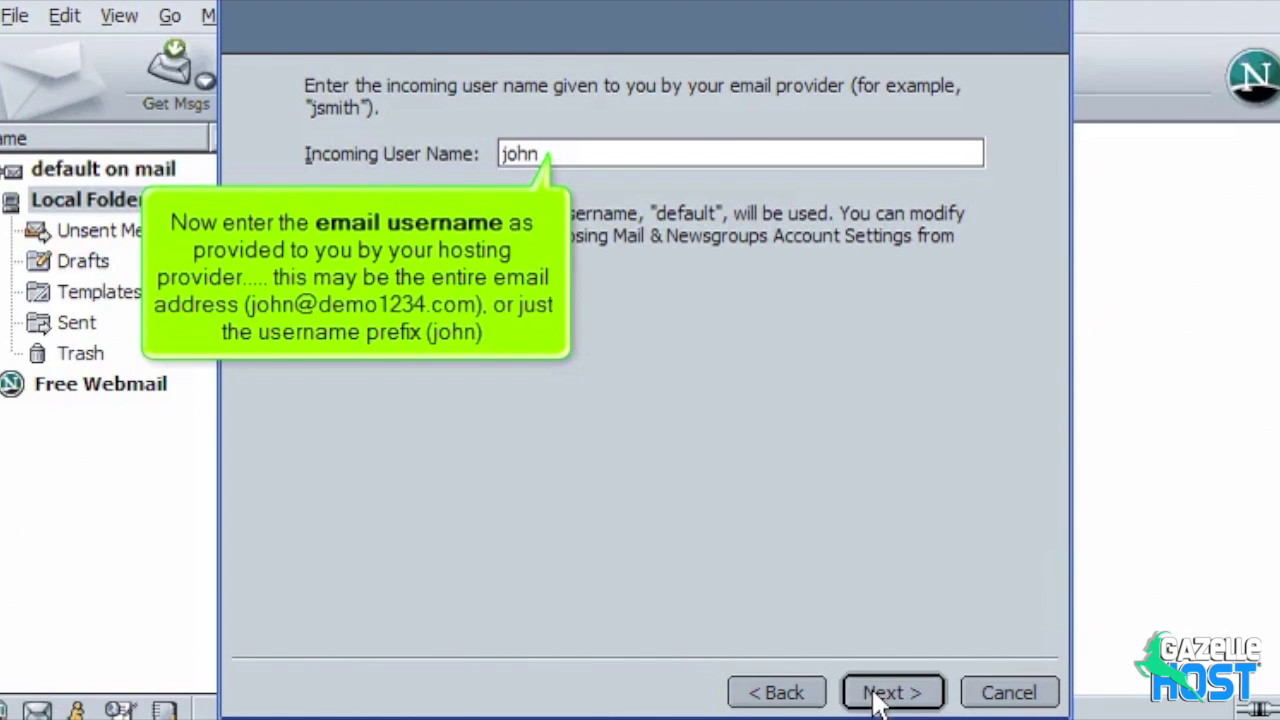
click(586, 159)
text(@demo1234.com)
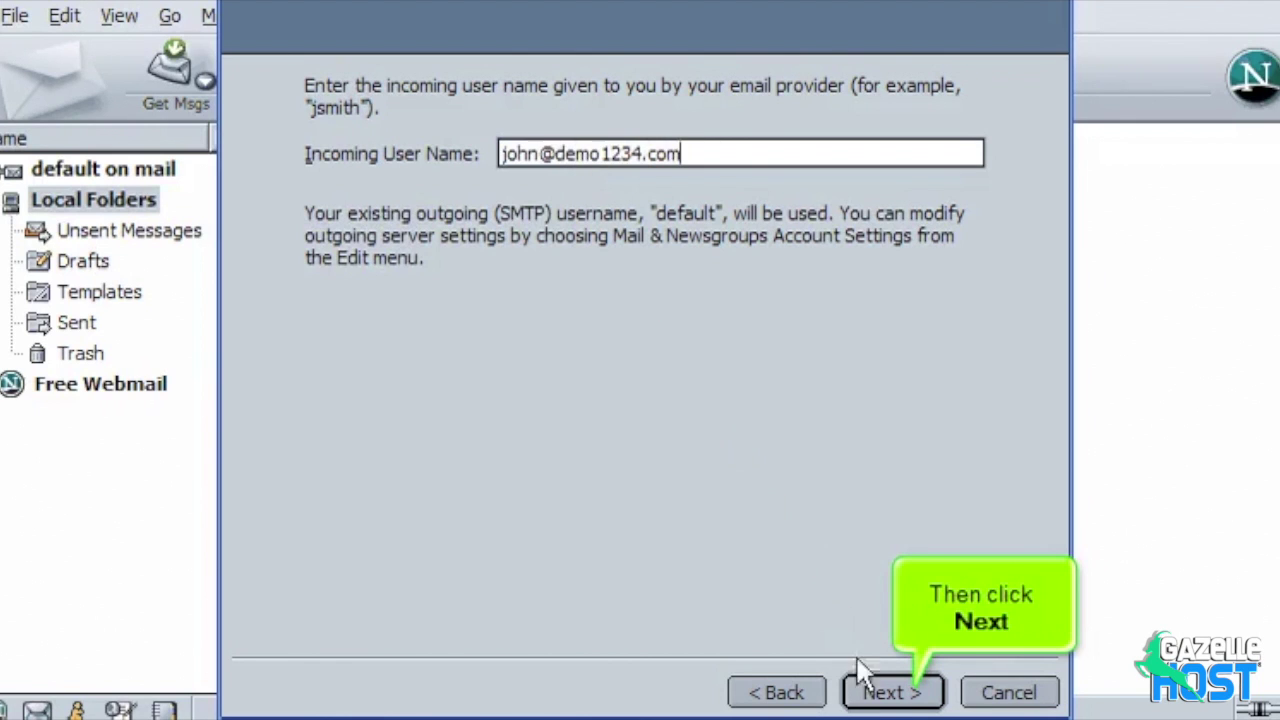
click(876, 692)
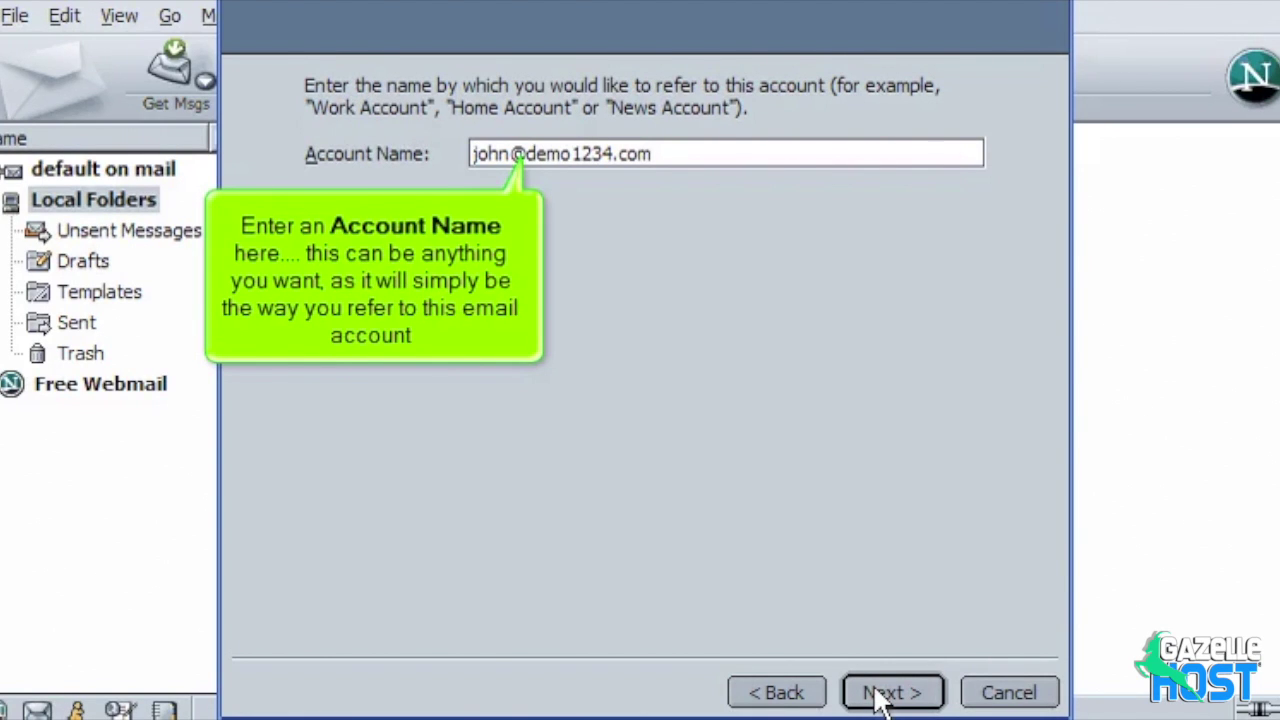
Step: Rename the account to 'john's Email' and proceed to the settings summary
triple_click(677, 160)
text(j)
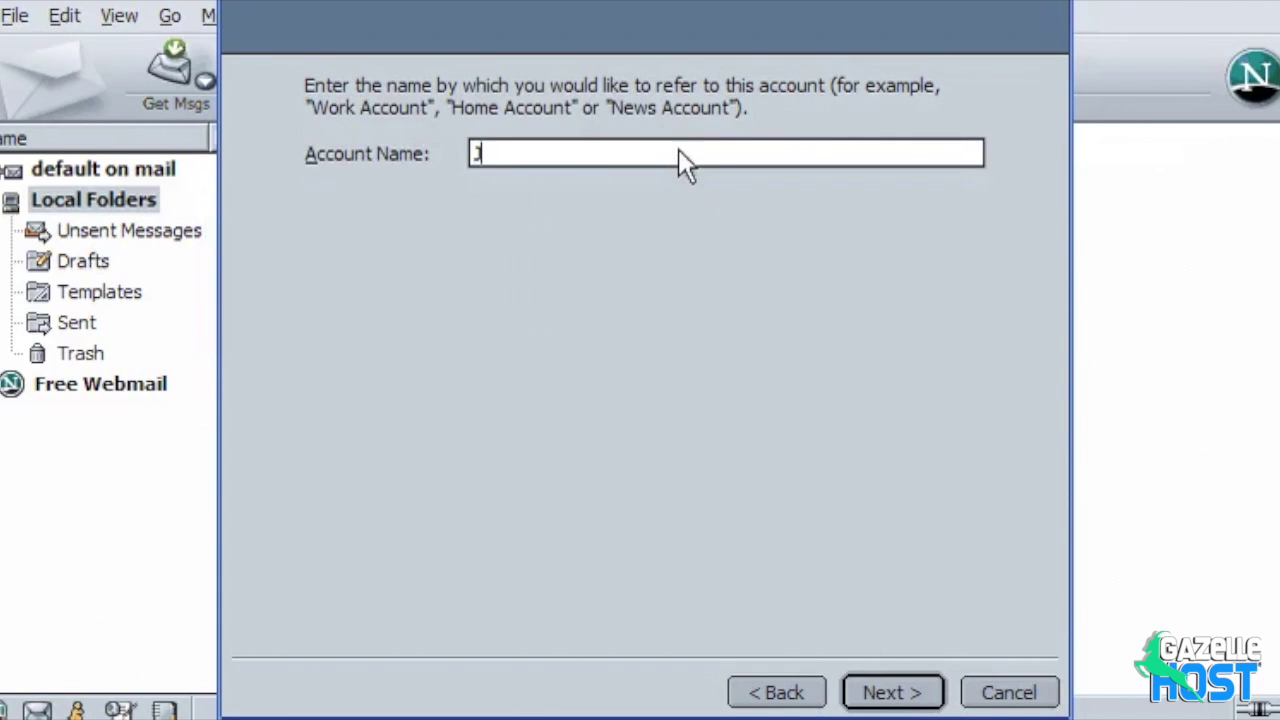
text(ohn's Email)
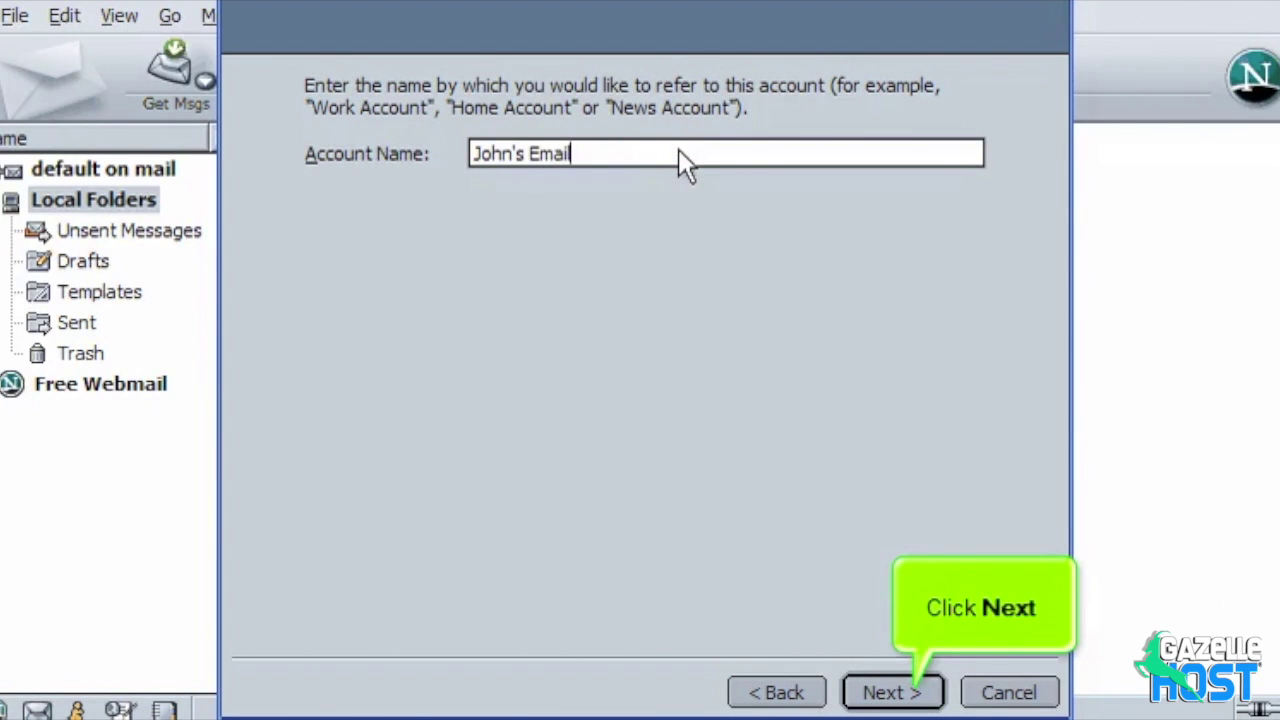
click(880, 692)
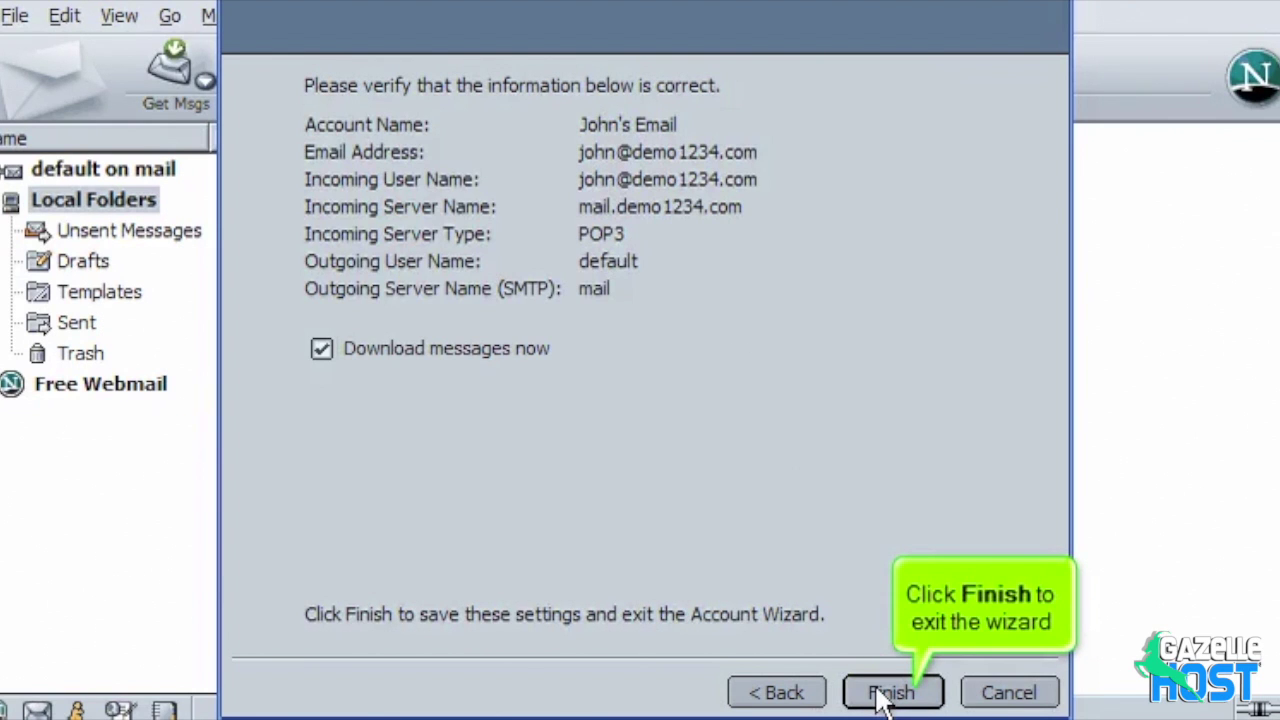
Step: Finish the wizard and open the new account's settings from its start page
click(900, 692)
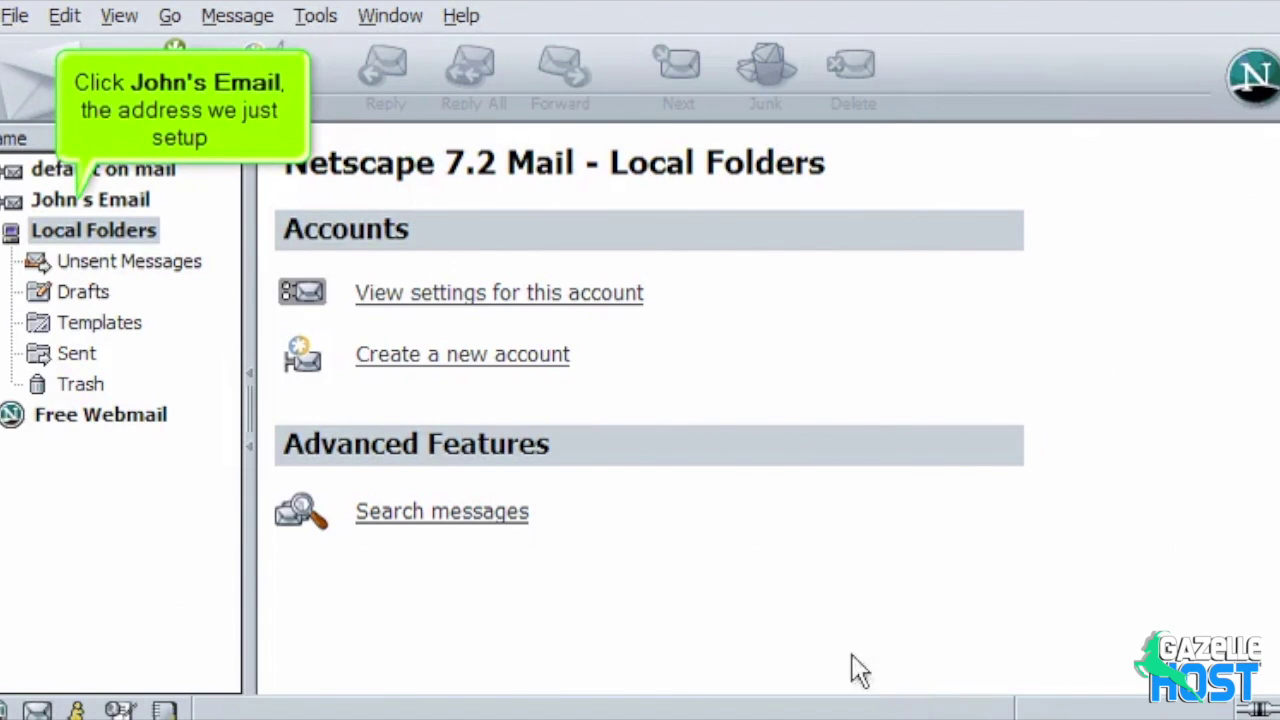
click(98, 205)
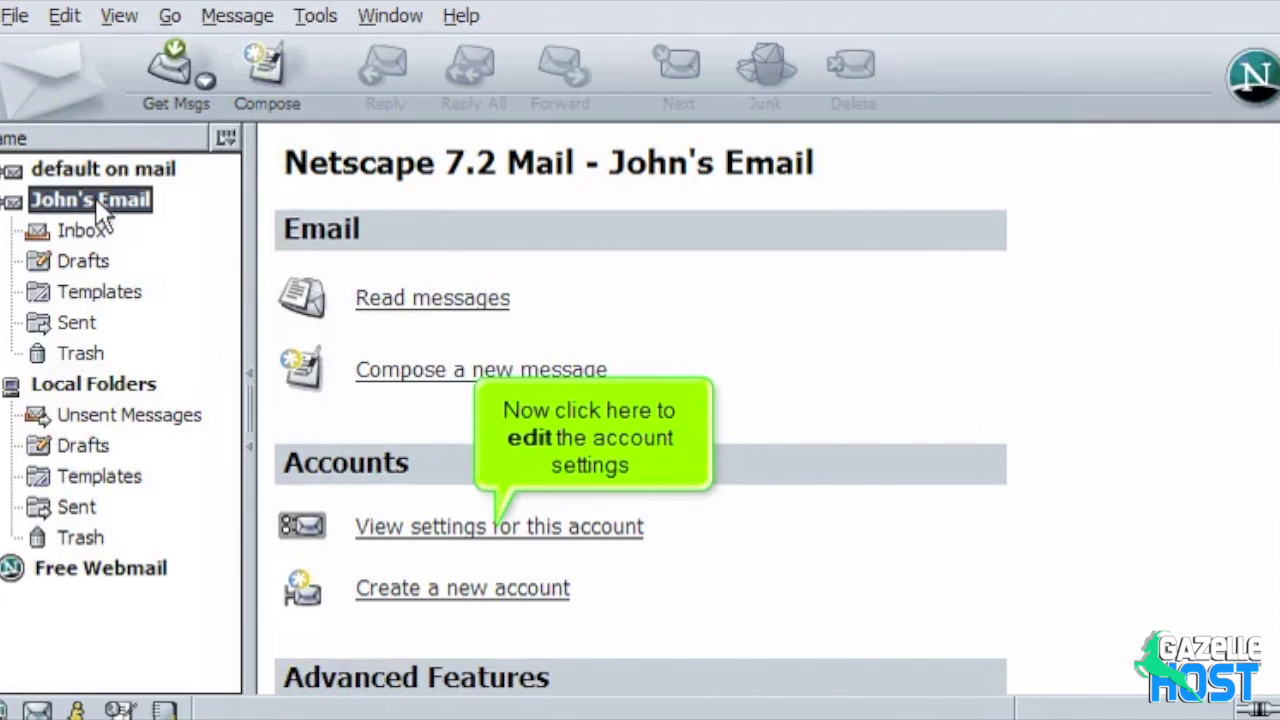
click(455, 527)
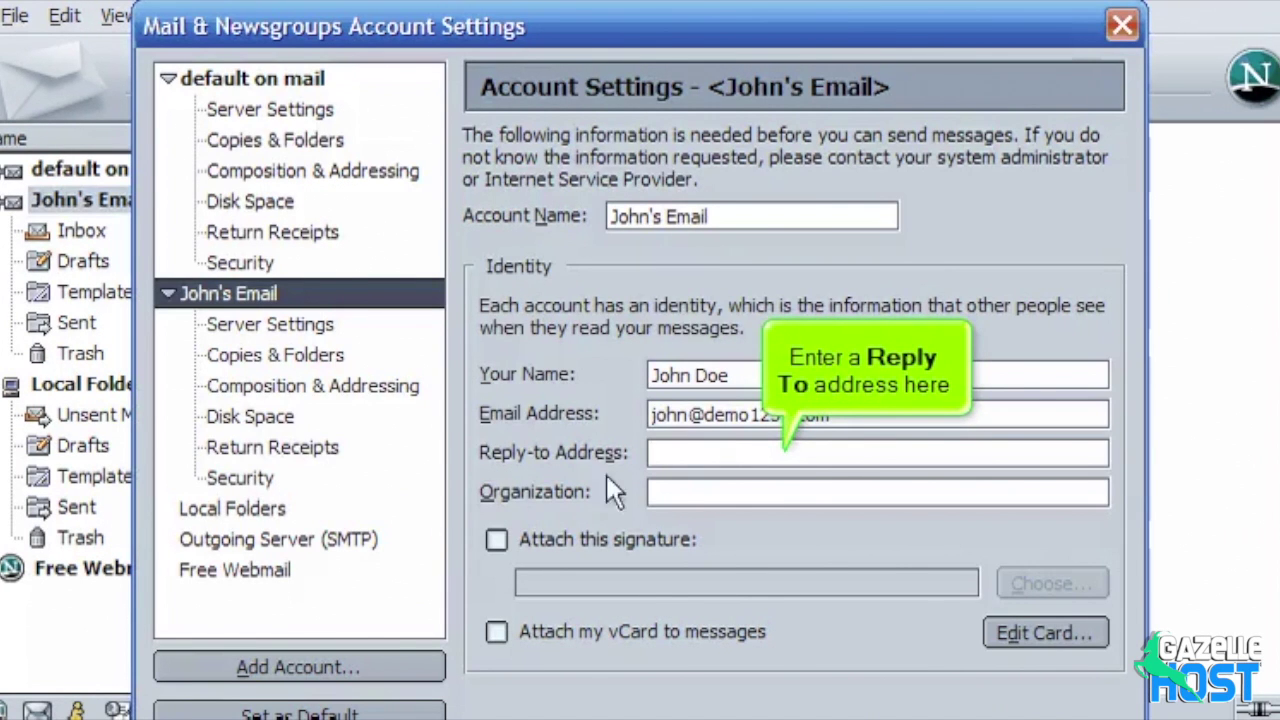
Step: Set the reply-to to the account's e-mail address and organization to 'Demo1234.com Inc.'
click(675, 455)
text(john@dem)
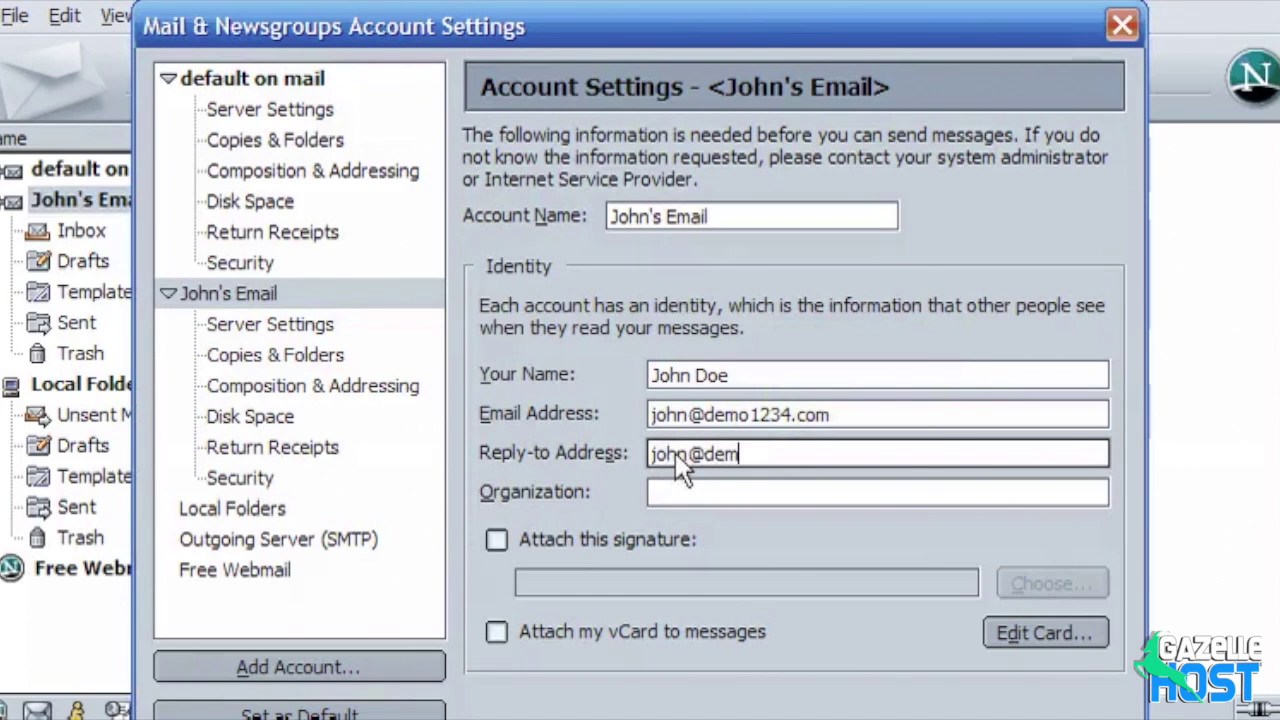
text(o1234.com)
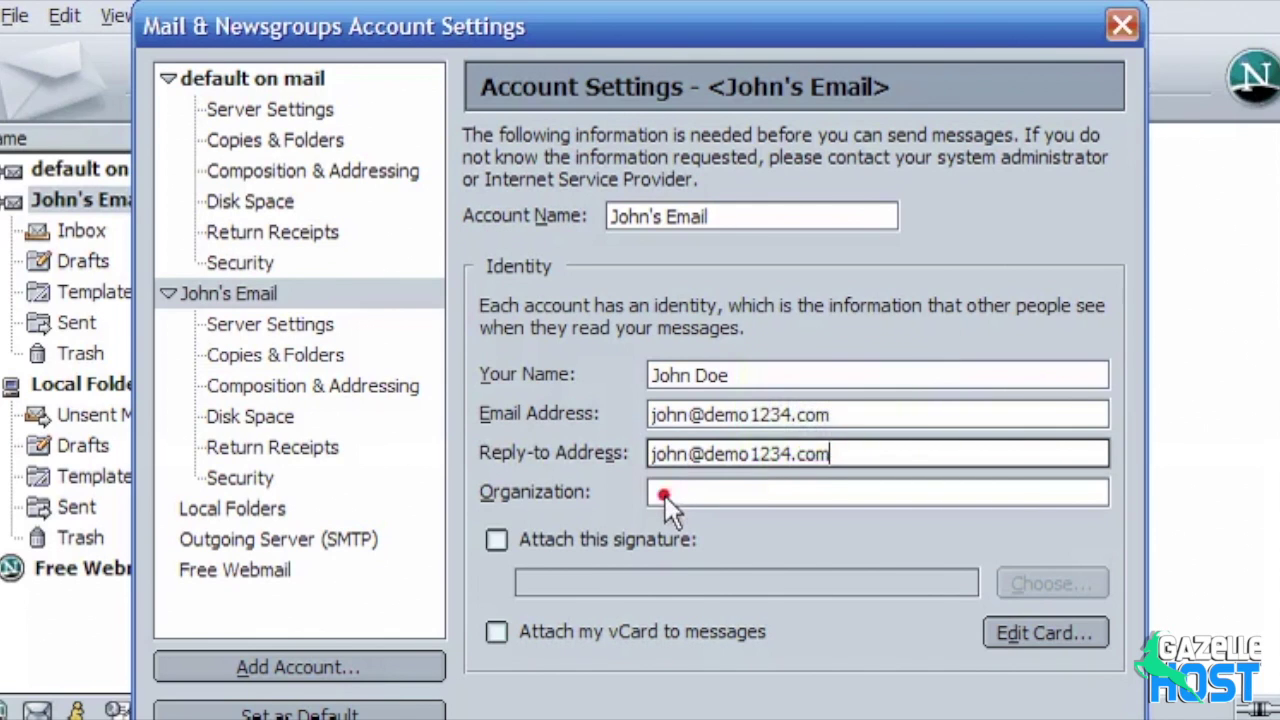
click(665, 495)
text(Demo1234.com Inc.)
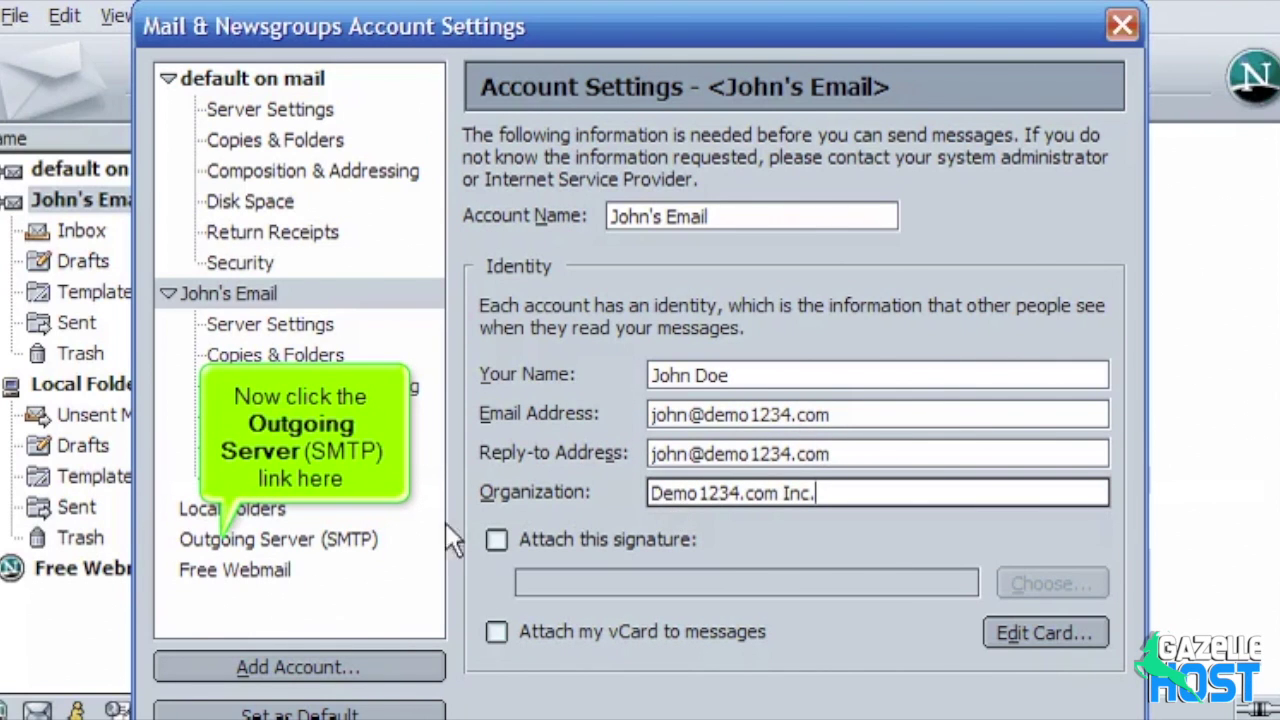
click(309, 541)
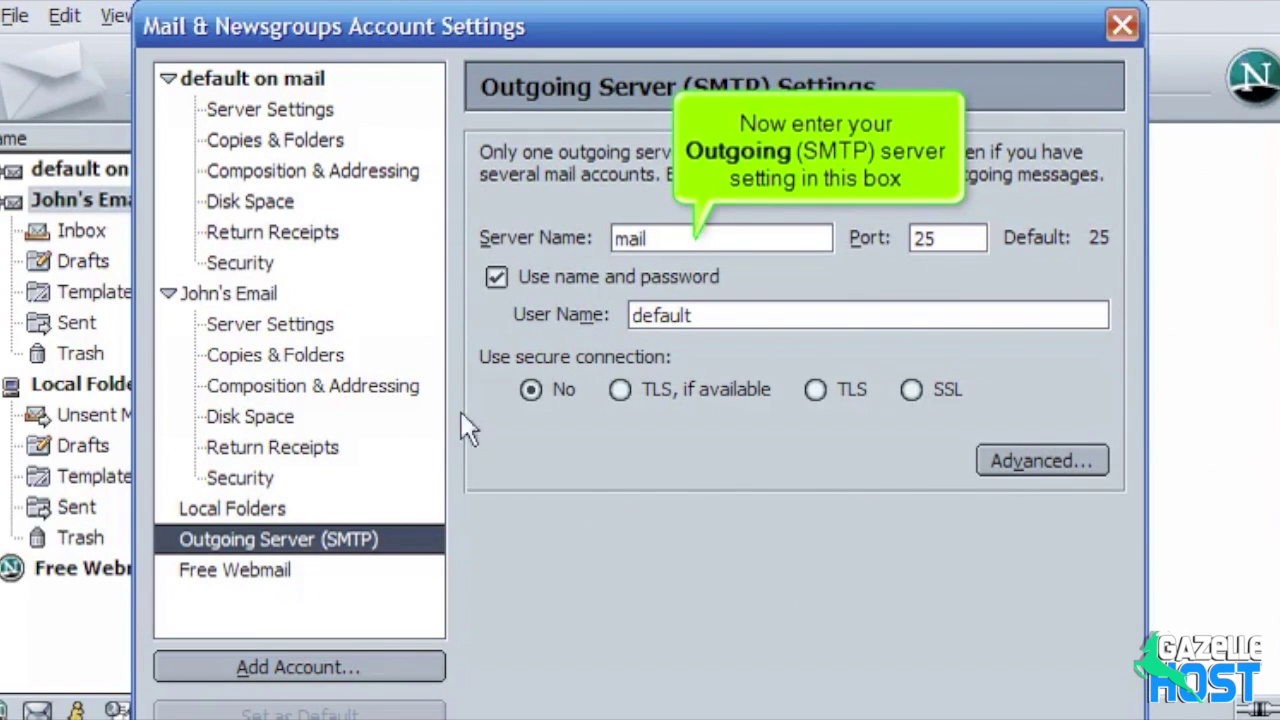
Step: Set SMTP server to mail.demo1234.com with the full e-mail address as login, then save
click(676, 240)
text(.demo12)
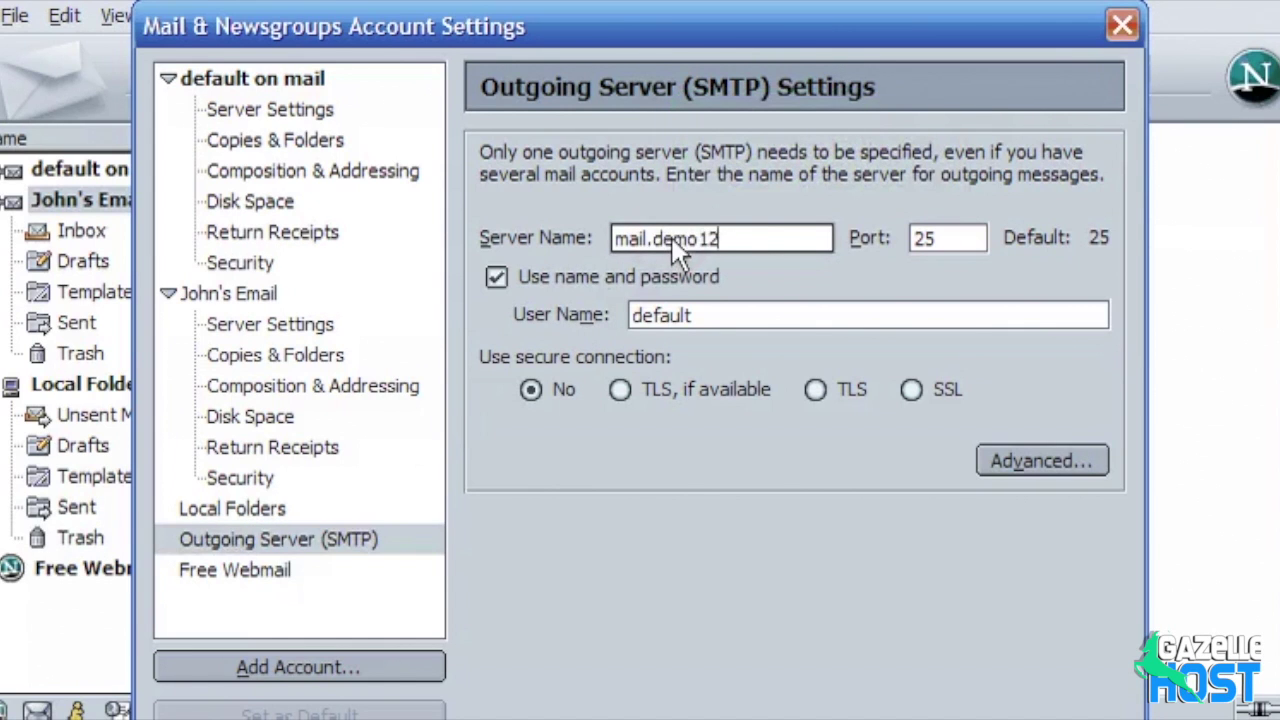
text(34.com)
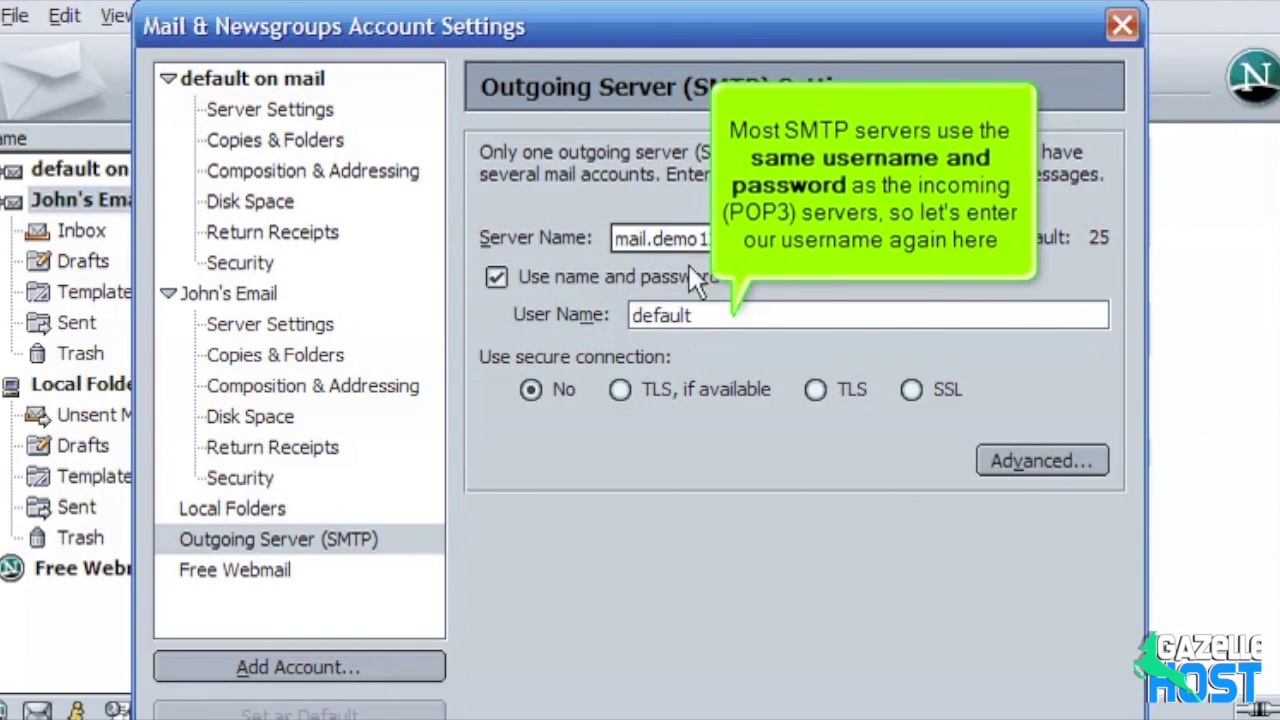
click(723, 322)
key(BackSpace)
key(BackSpace)
key(BackSpace)
key(BackSpace)
key(BackSpace)
key(BackSpace)
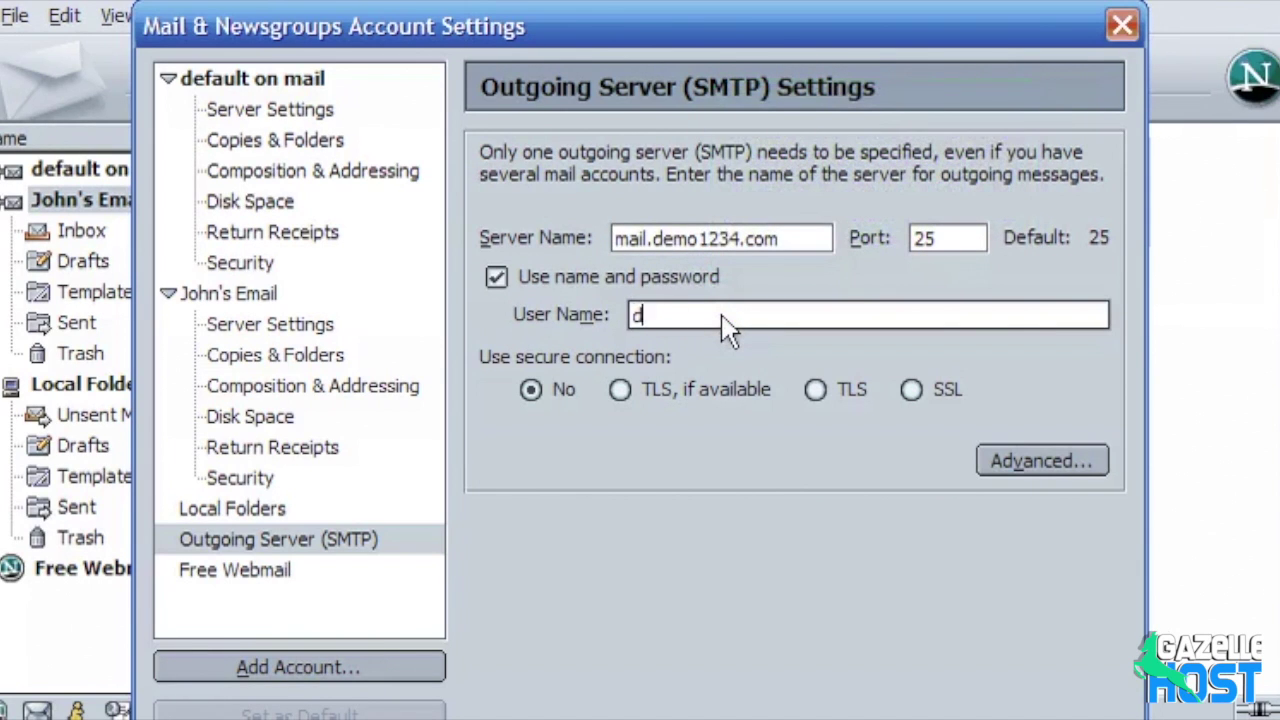
key(BackSpace)
text(john@demo123)
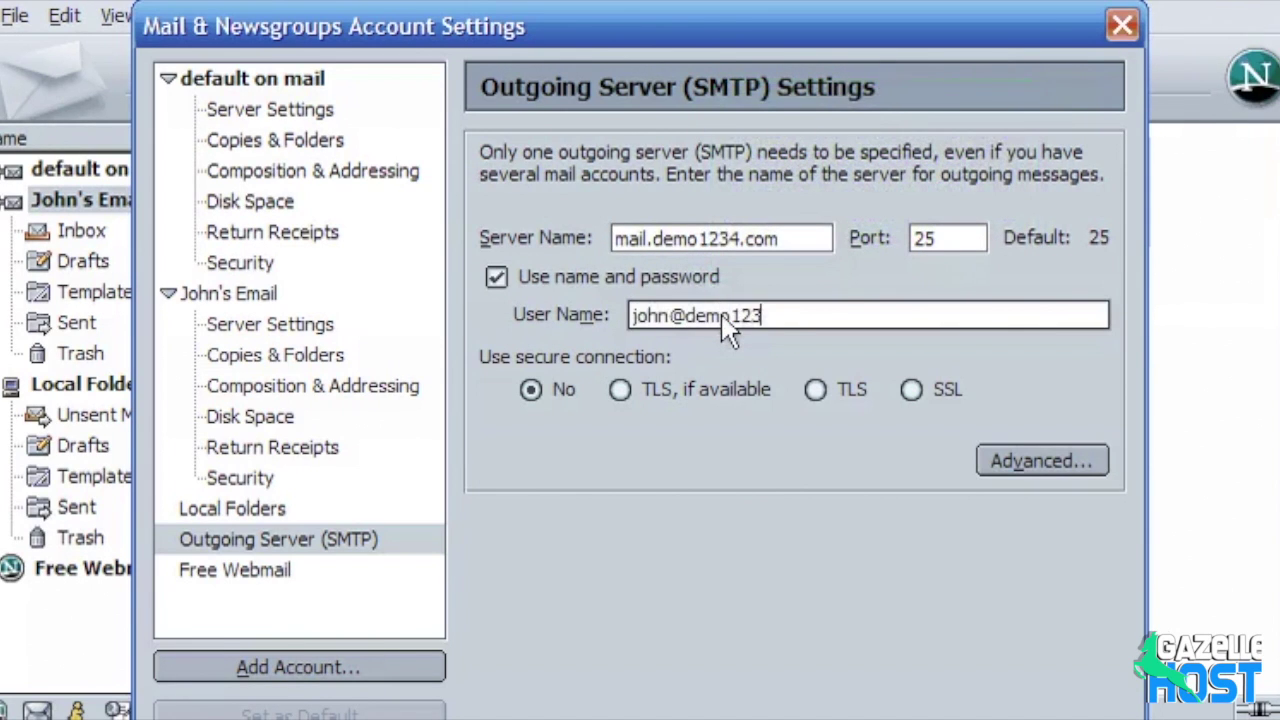
text(4.com)
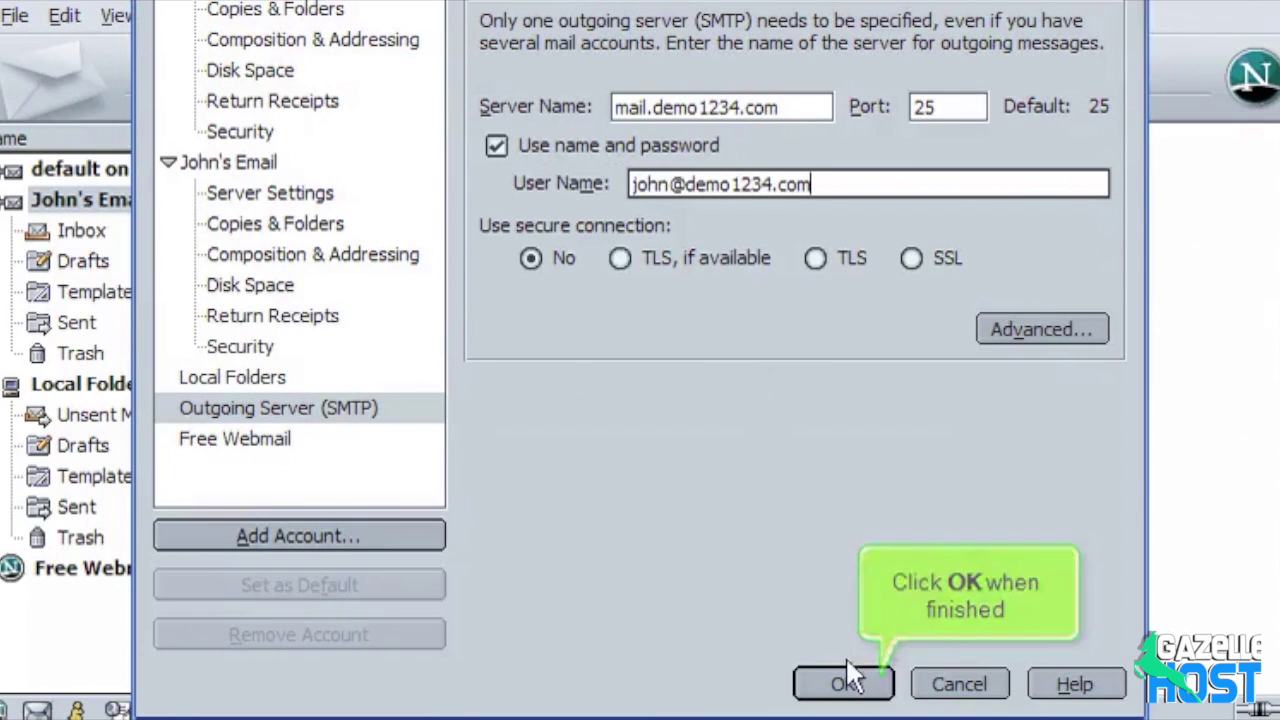
click(845, 683)
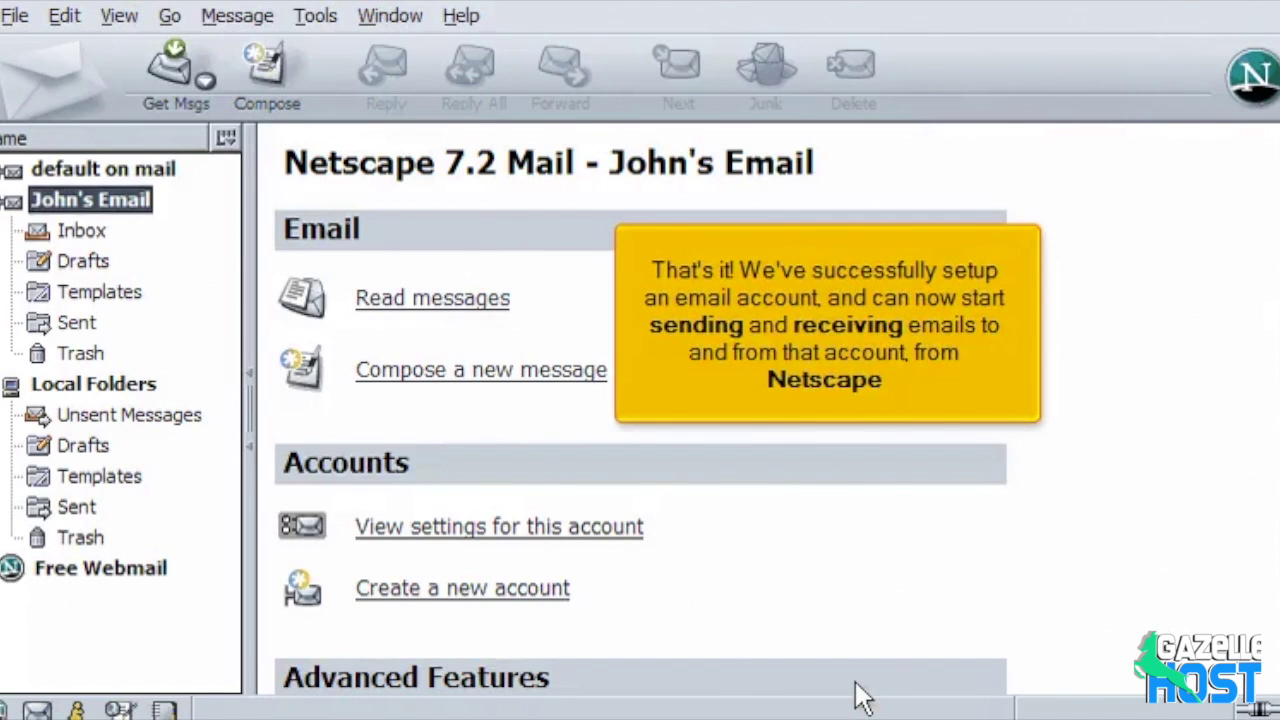